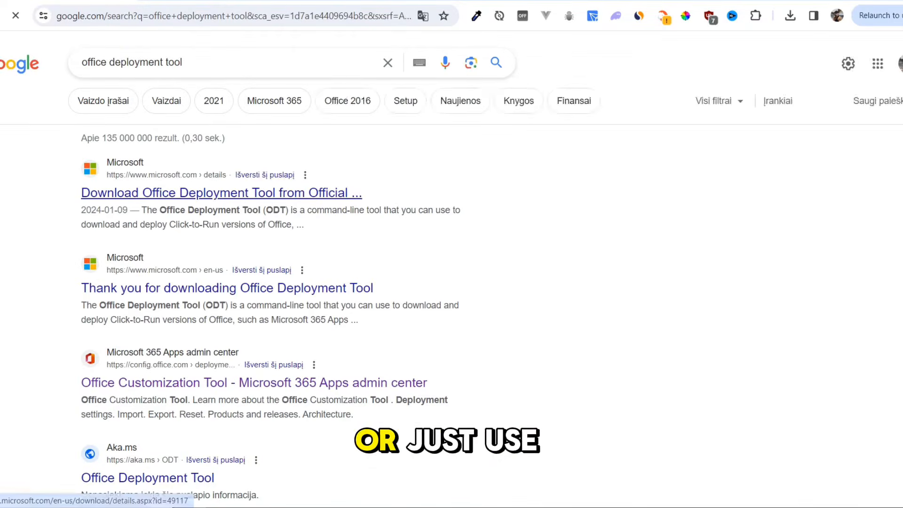
Step: Download the English Office Deployment Tool from Microsoft's official download page, allowing the unverified file to be saved
{"action": "left_click", "coordinate": [221, 192]}
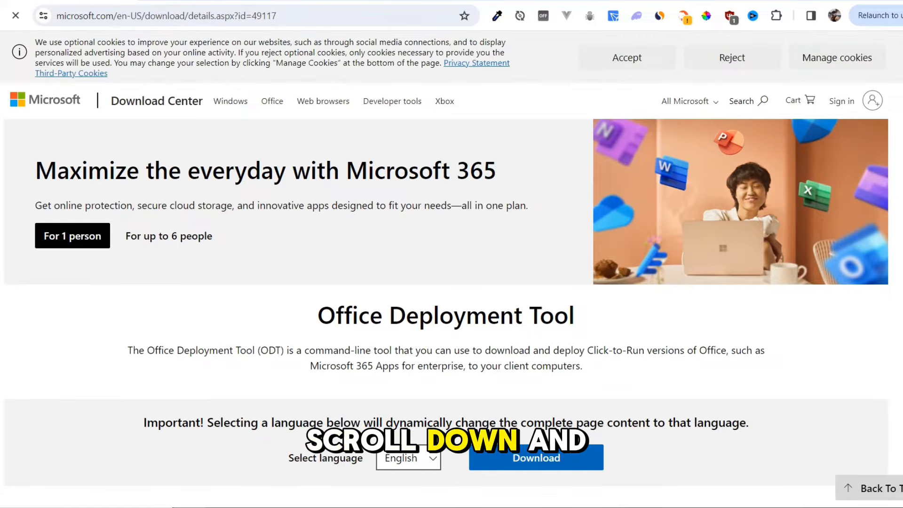
{"action": "scroll", "coordinate": [452, 263], "scroll_direction": "down", "scroll_amount": 2}
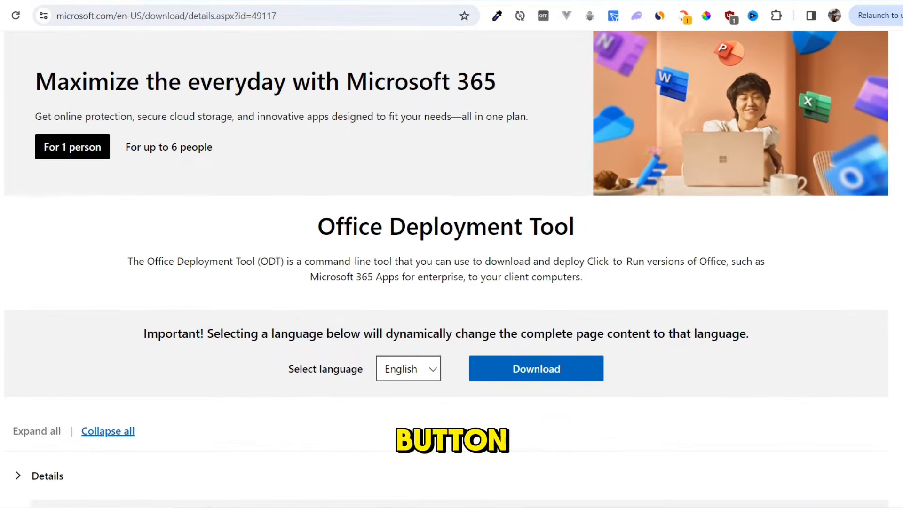
{"action": "left_click", "coordinate": [536, 368]}
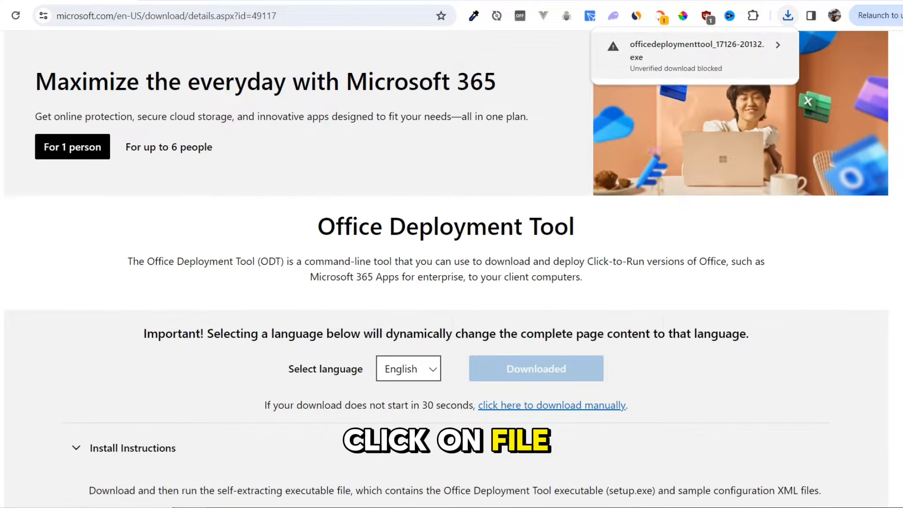
{"action": "left_click", "coordinate": [695, 56]}
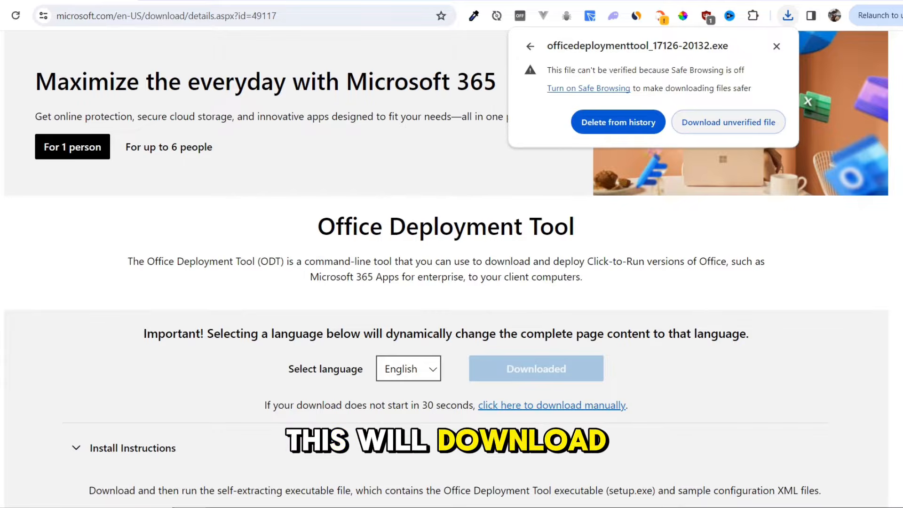
{"action": "left_click", "coordinate": [728, 122]}
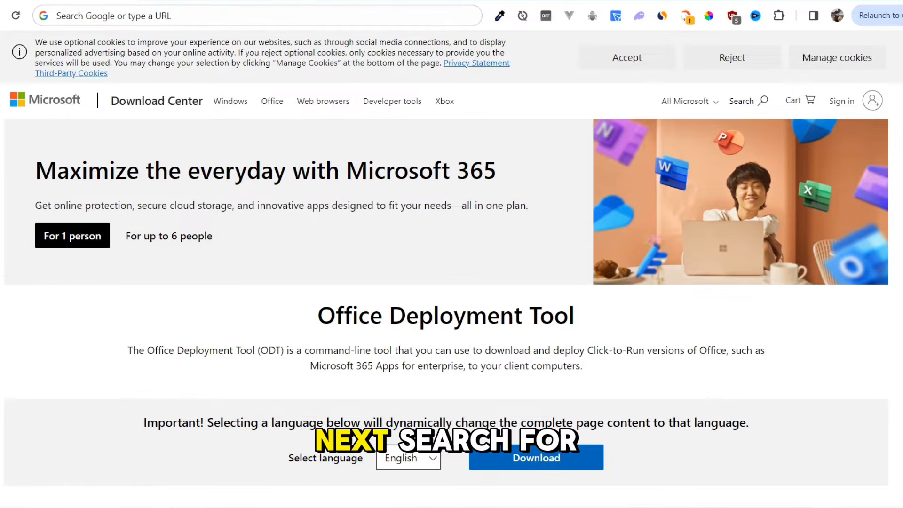
Step: Search the web for "office customization tool" and open the Office Customization Tool page of the Microsoft 365 Apps admin center
{"action": "left_click", "coordinate": [206, 15]}
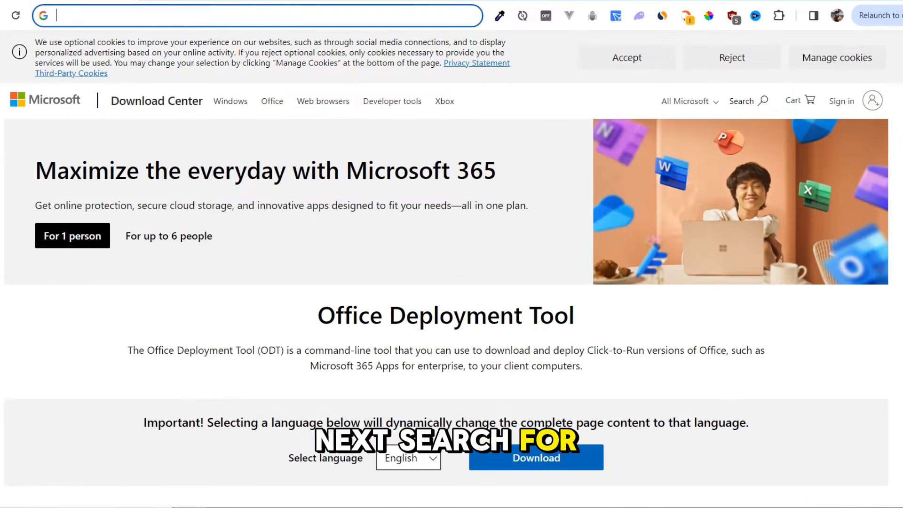
{"action": "type", "text": "office "}
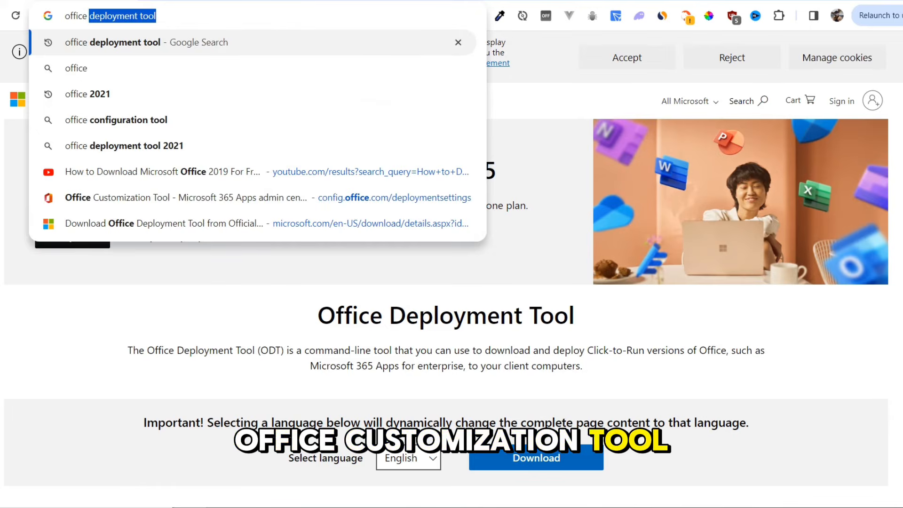
{"action": "type", "text": "customizatio"}
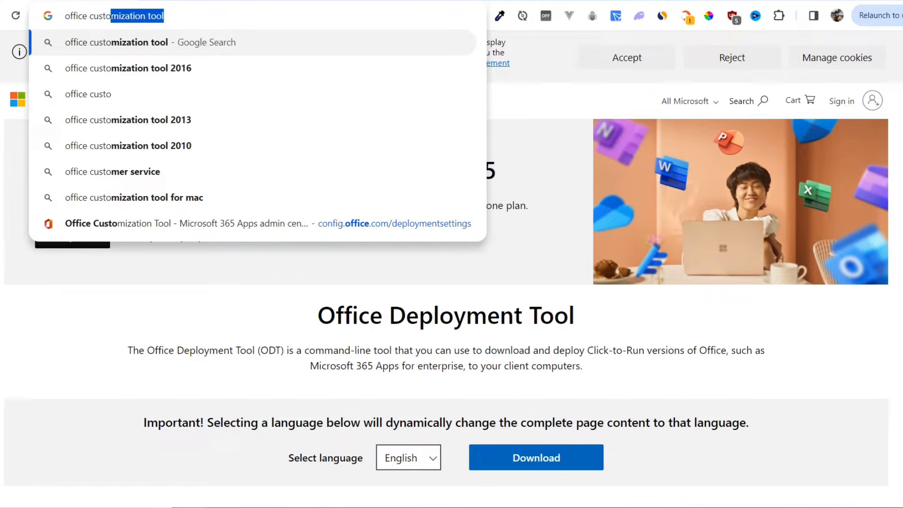
{"action": "key", "text": "Right"}
{"action": "key", "text": "Return"}
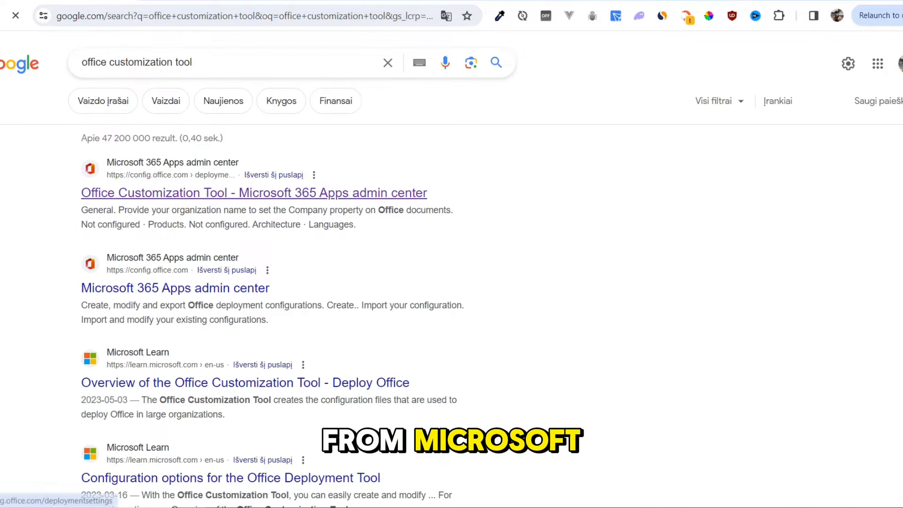
{"action": "left_click", "coordinate": [254, 193]}
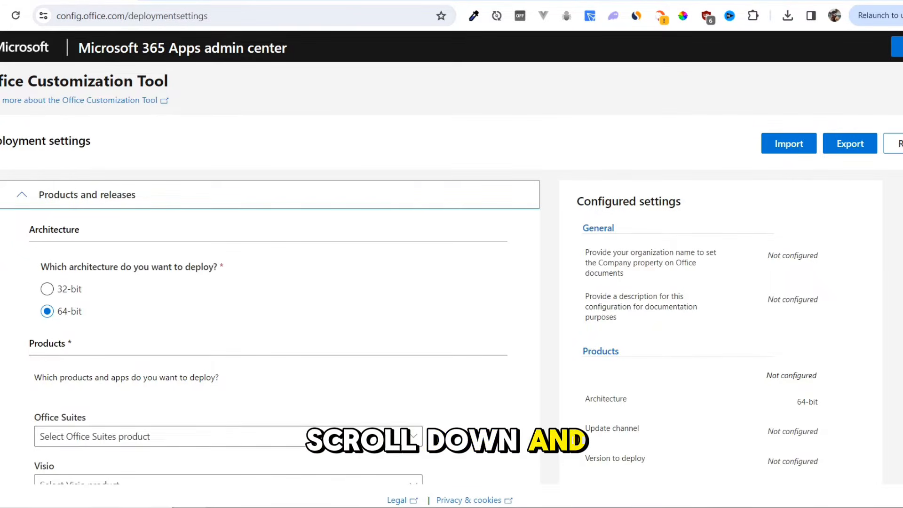
Step: Choose Office LTSC Professional Plus 2021 - Volume License as the Office suite and exclude every app except Excel
{"action": "left_click", "coordinate": [228, 436]}
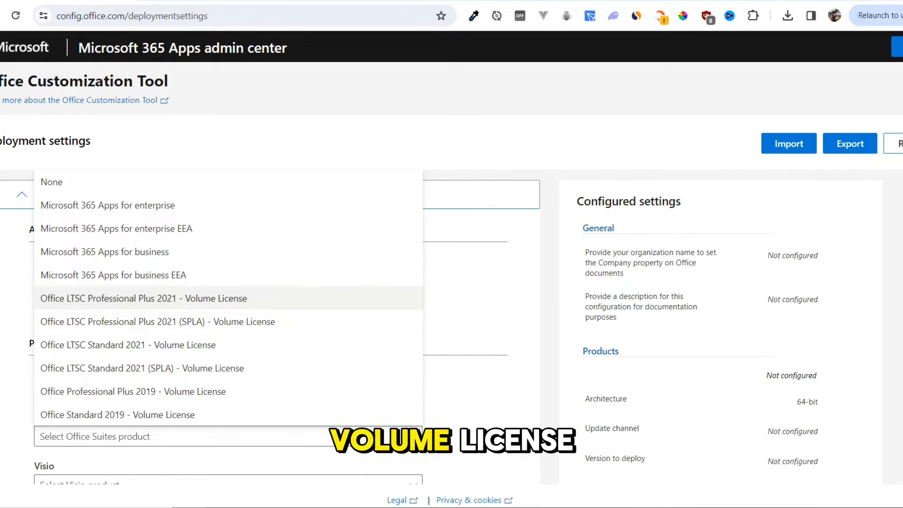
{"action": "left_click", "coordinate": [143, 298]}
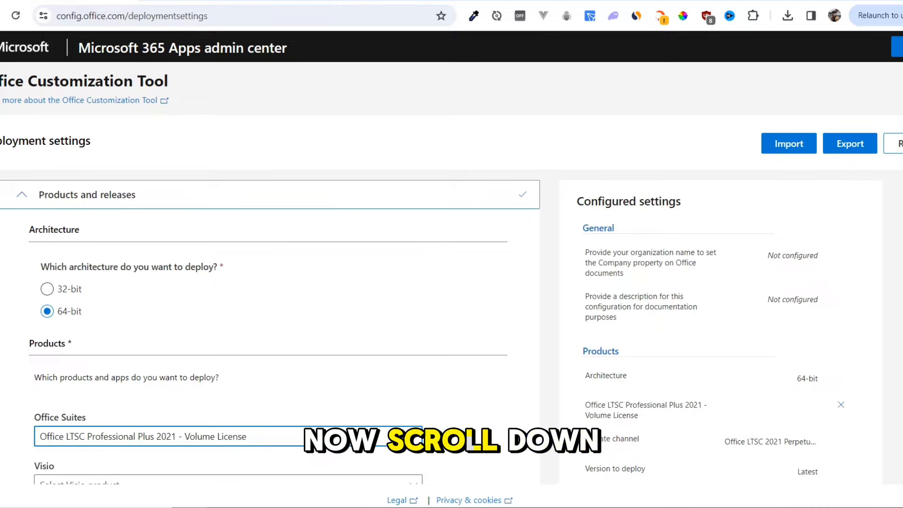
{"action": "scroll", "coordinate": [271, 329], "scroll_direction": "down", "scroll_amount": 5}
{"action": "scroll", "coordinate": [270, 329], "scroll_direction": "down", "scroll_amount": 7}
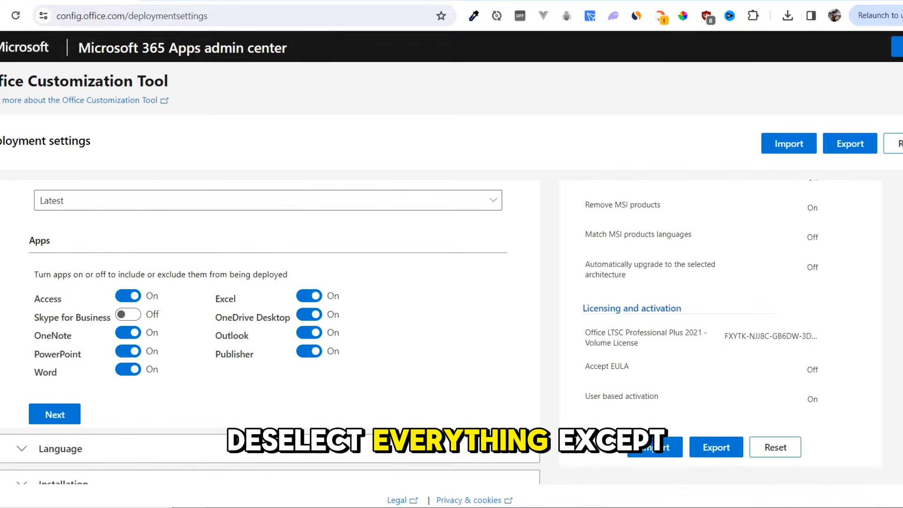
{"action": "left_click", "coordinate": [128, 295]}
{"action": "left_click", "coordinate": [128, 333]}
{"action": "left_click", "coordinate": [128, 351]}
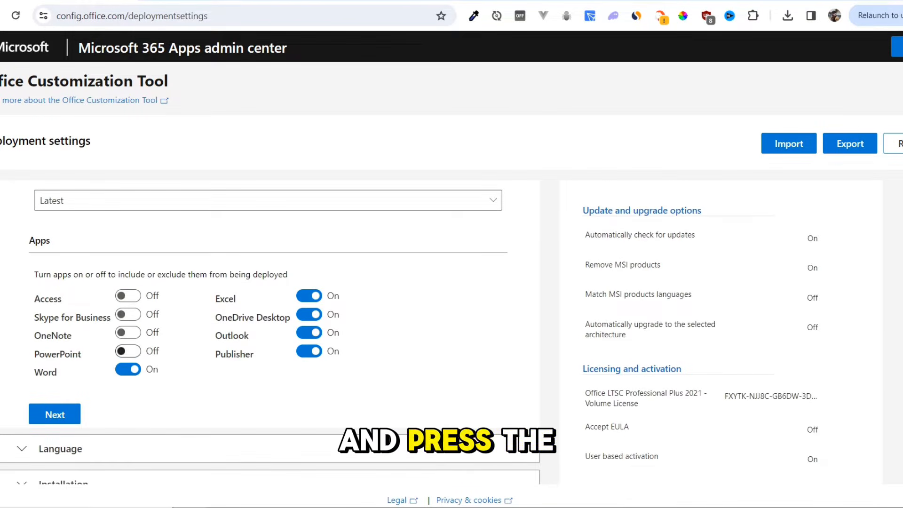
{"action": "left_click", "coordinate": [127, 369]}
{"action": "left_click", "coordinate": [309, 351]}
{"action": "left_click", "coordinate": [308, 333]}
{"action": "left_click", "coordinate": [308, 314]}
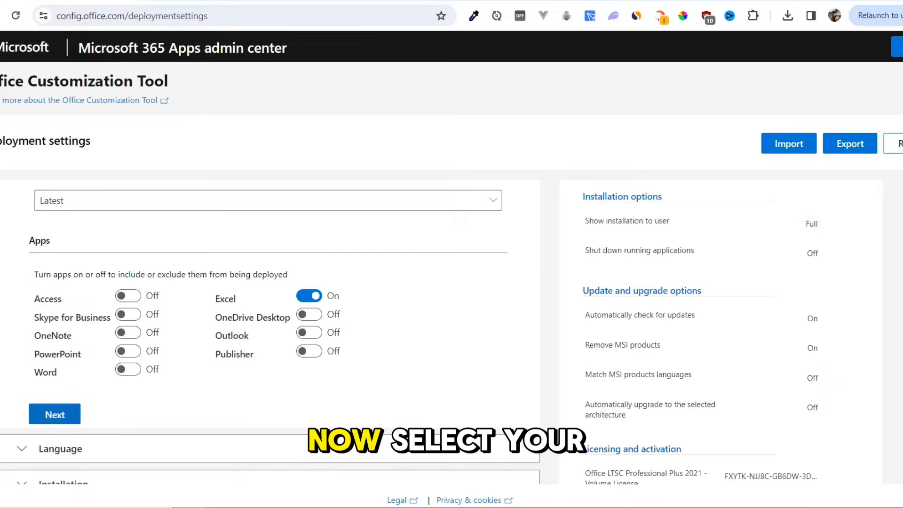
{"action": "left_click", "coordinate": [54, 414]}
Step: Set the primary language to English (United States) and continue to the installation settings
{"action": "left_click", "coordinate": [265, 330]}
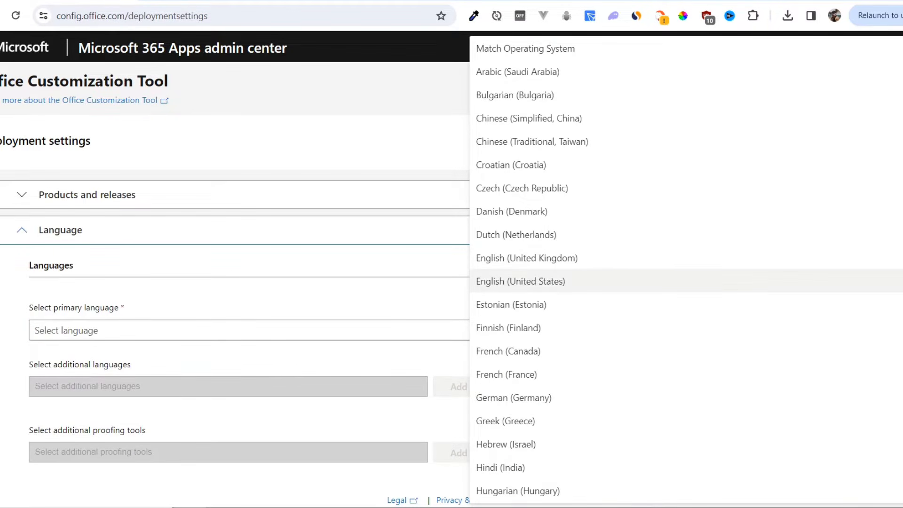
{"action": "left_click", "coordinate": [521, 281]}
{"action": "scroll", "coordinate": [423, 329], "scroll_direction": "down", "scroll_amount": 3}
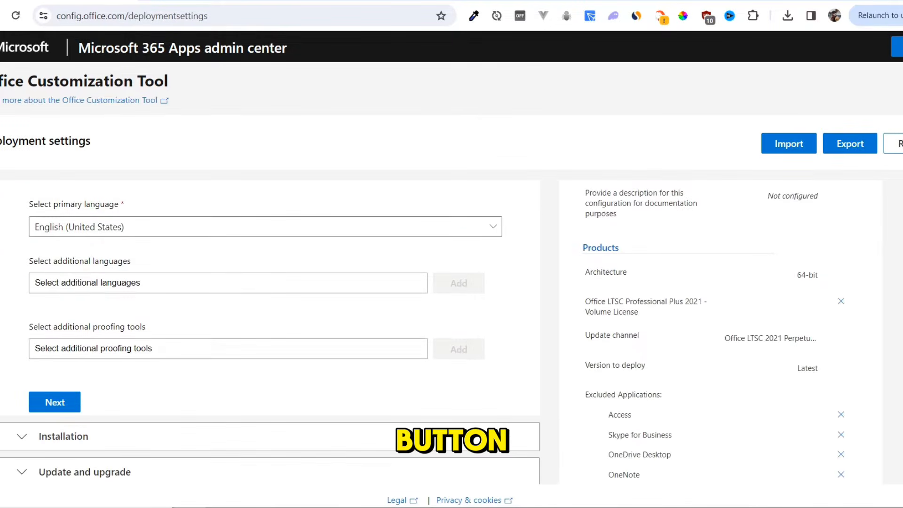
{"action": "left_click", "coordinate": [55, 402]}
Step: Keep the default installation options and turn off uninstalling MSI versions of Office, including Visio and Project
{"action": "scroll", "coordinate": [282, 329], "scroll_direction": "down", "scroll_amount": 3}
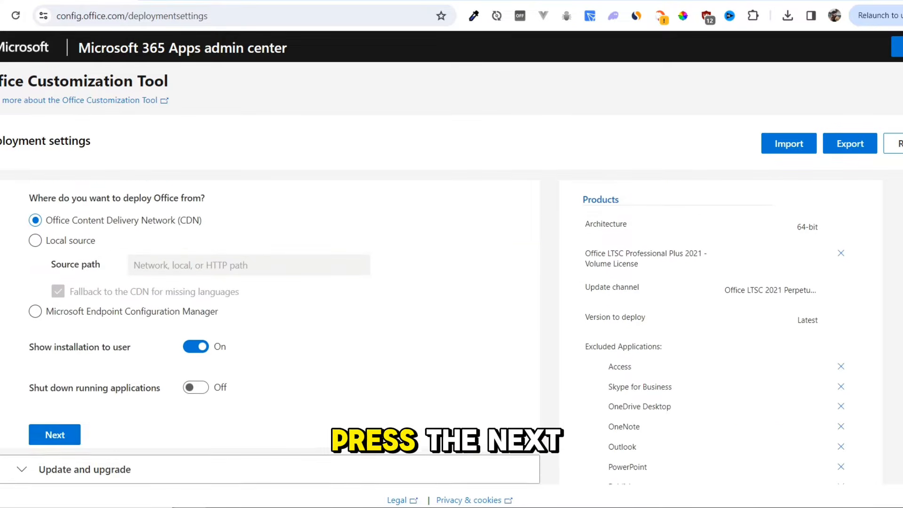
{"action": "left_click", "coordinate": [55, 435]}
{"action": "scroll", "coordinate": [282, 329], "scroll_direction": "down", "scroll_amount": 3}
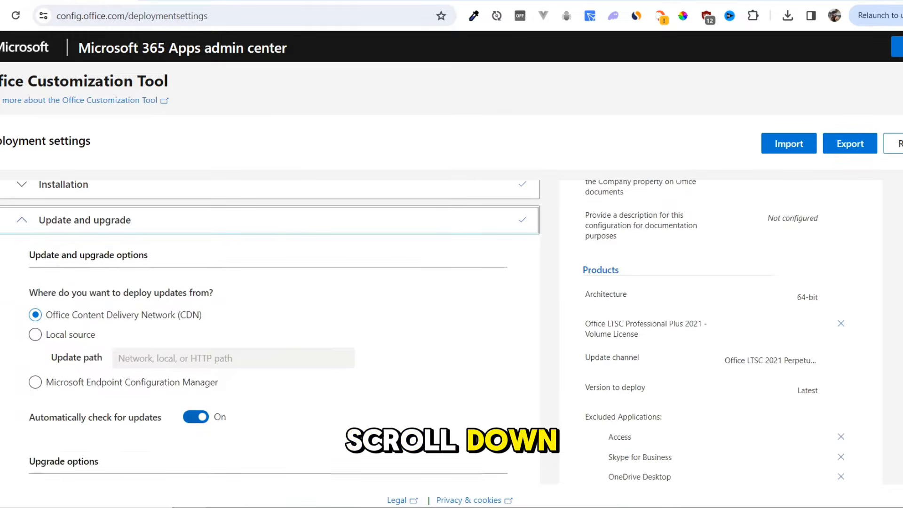
{"action": "scroll", "coordinate": [282, 330], "scroll_direction": "down", "scroll_amount": 5}
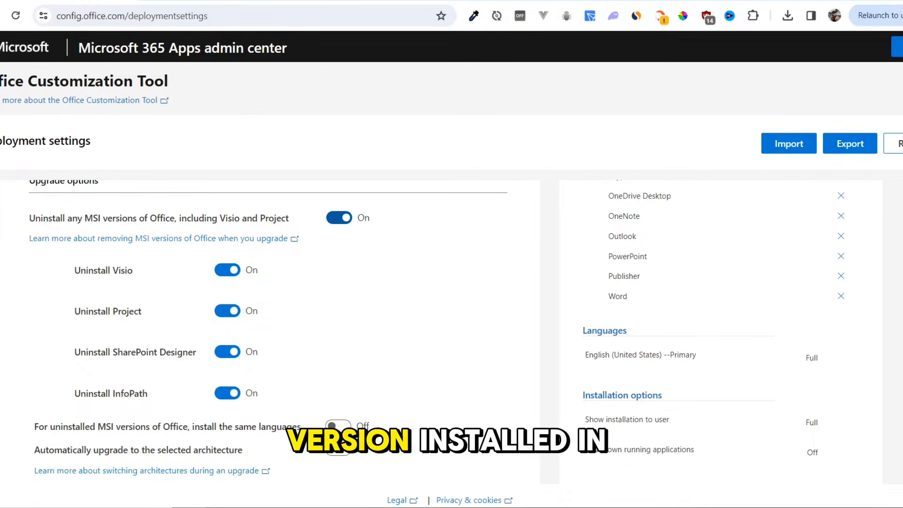
{"action": "left_click", "coordinate": [339, 217]}
{"action": "scroll", "coordinate": [436, 331], "scroll_direction": "down", "scroll_amount": 1}
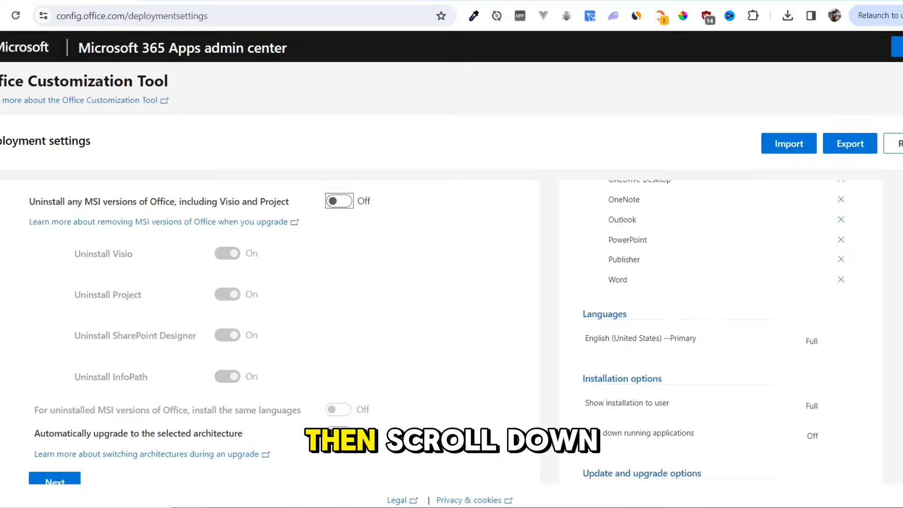
{"action": "left_click", "coordinate": [54, 472]}
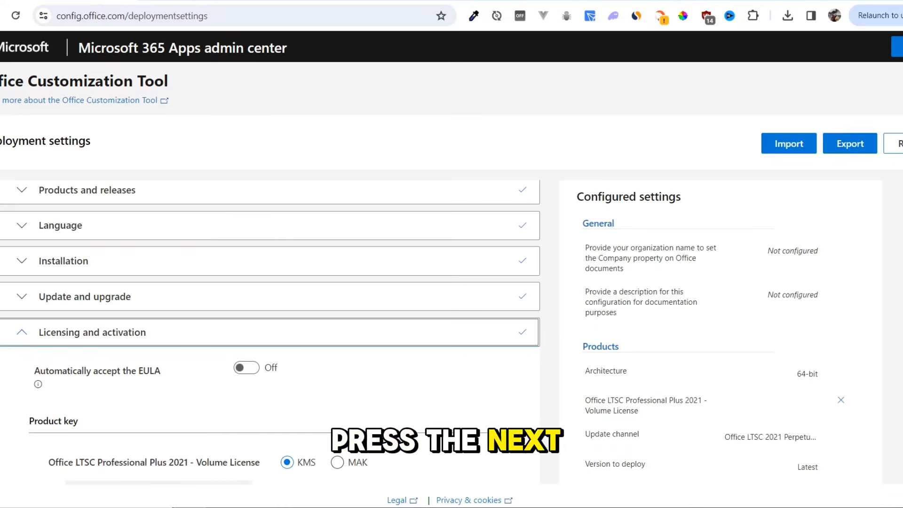
Step: Accept the default licensing, general and application preference settings to complete the deployment configuration
{"action": "scroll", "coordinate": [270, 329], "scroll_direction": "down", "scroll_amount": 6}
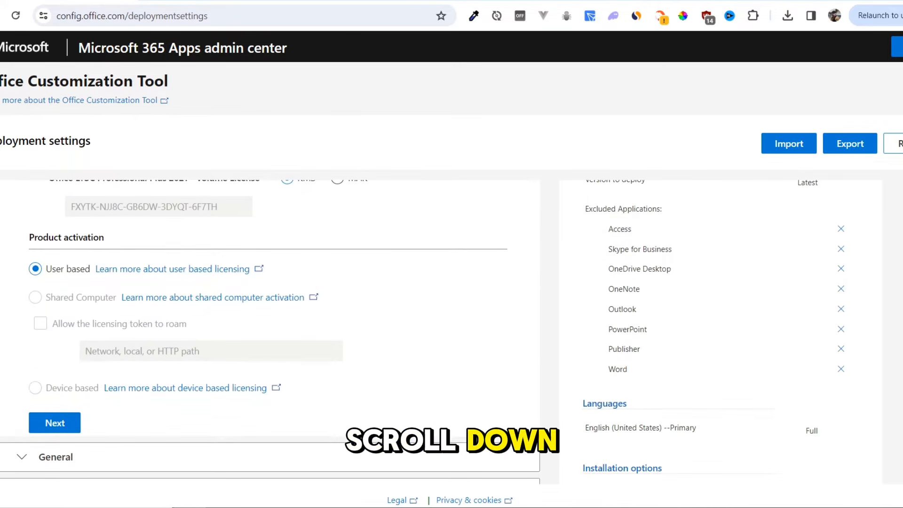
{"action": "left_click", "coordinate": [55, 423]}
{"action": "scroll", "coordinate": [270, 329], "scroll_direction": "down", "scroll_amount": 8}
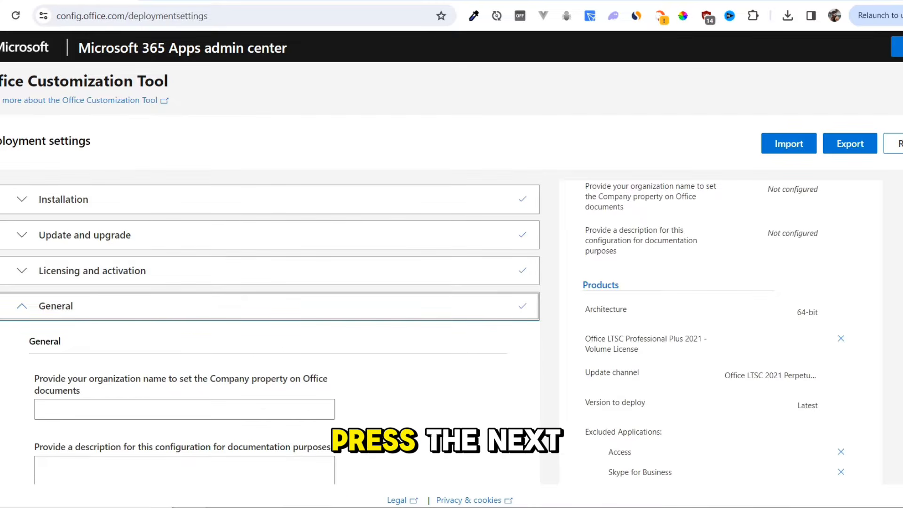
{"action": "scroll", "coordinate": [270, 329], "scroll_direction": "up", "scroll_amount": 1}
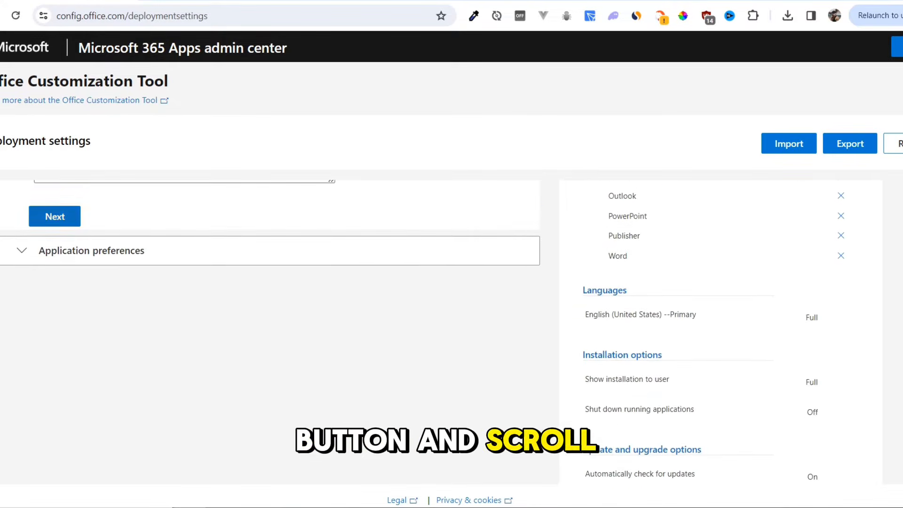
{"action": "left_click", "coordinate": [55, 216]}
{"action": "scroll", "coordinate": [269, 329], "scroll_direction": "down", "scroll_amount": 10}
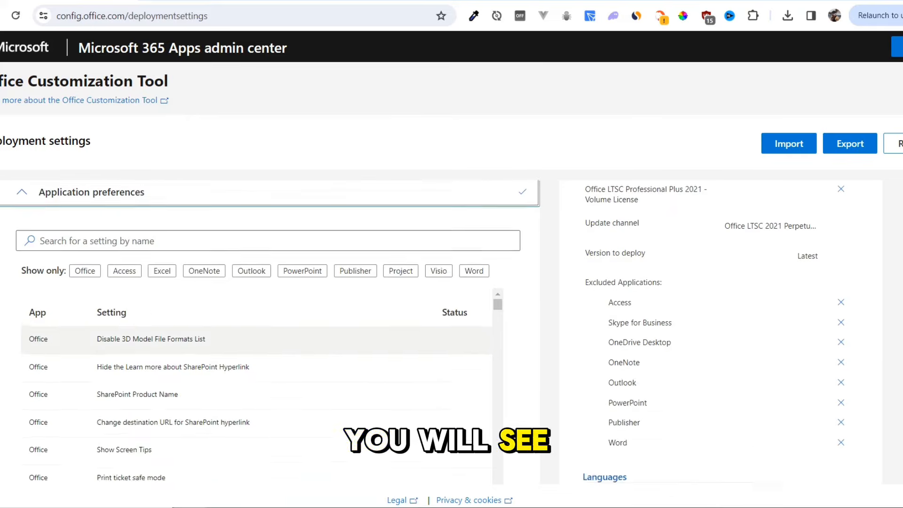
{"action": "left_click", "coordinate": [55, 399]}
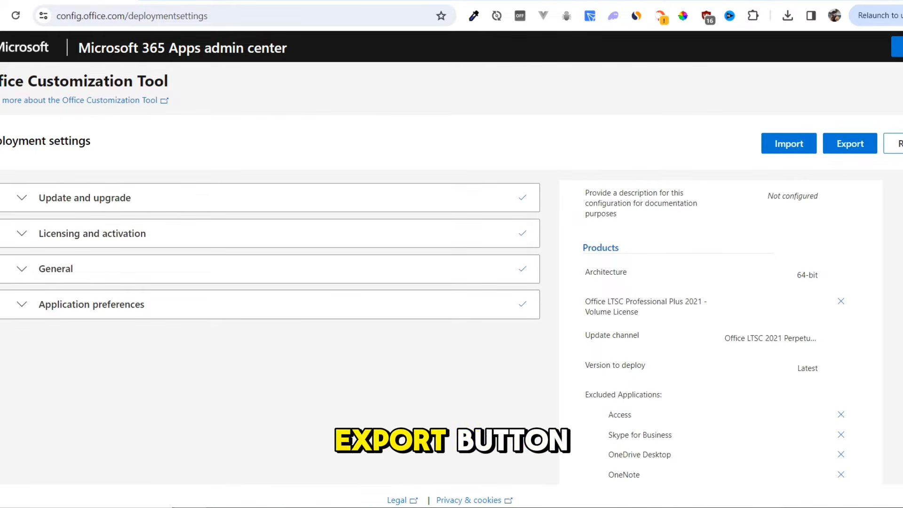
Step: Export the configuration with Office Open XML formats under the file name Configuration, accepting the license terms and allowing the unverified download
{"action": "left_click", "coordinate": [850, 144]}
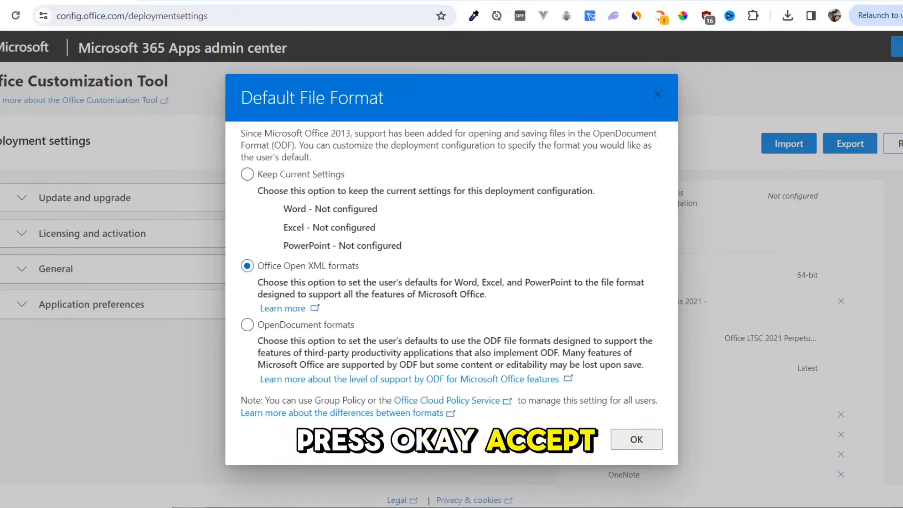
{"action": "left_click", "coordinate": [636, 439]}
{"action": "left_click", "coordinate": [479, 321]}
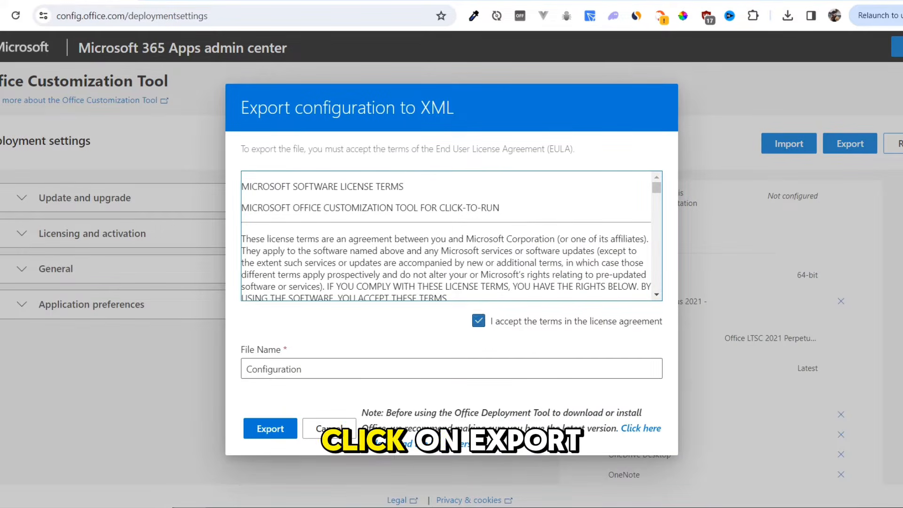
{"action": "left_click", "coordinate": [270, 428]}
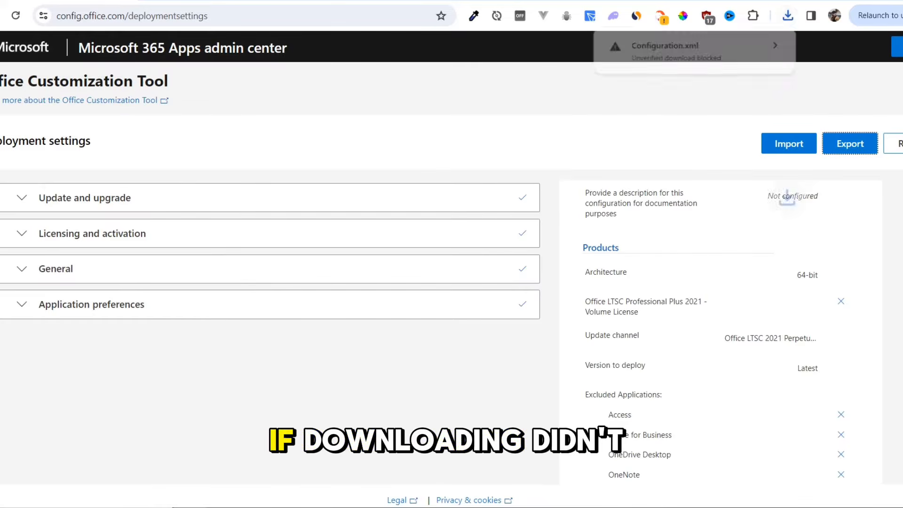
{"action": "left_click", "coordinate": [695, 51]}
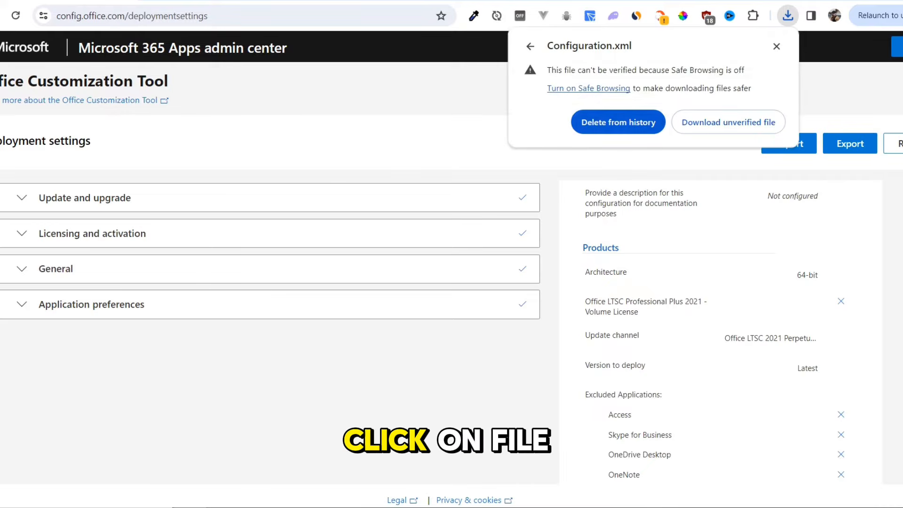
{"action": "left_click", "coordinate": [728, 122]}
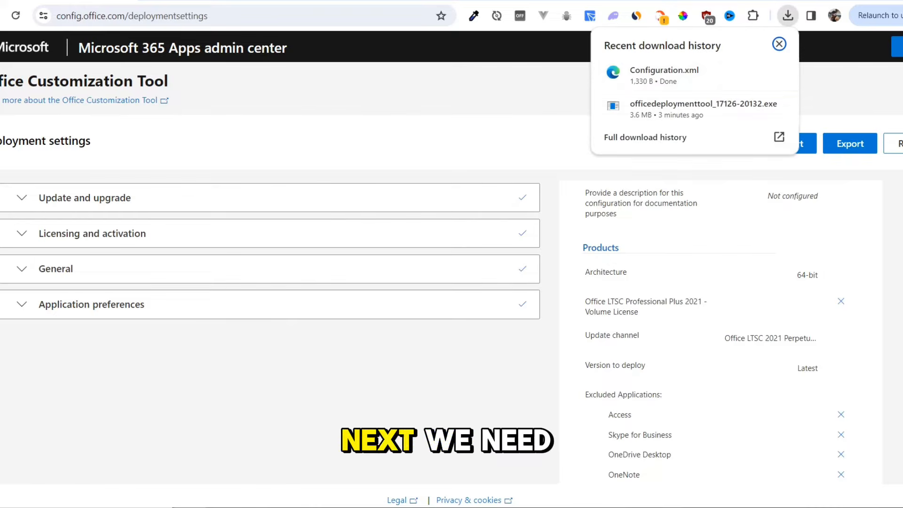
{"action": "left_click", "coordinate": [787, 16]}
{"action": "left_click", "coordinate": [753, 71]}
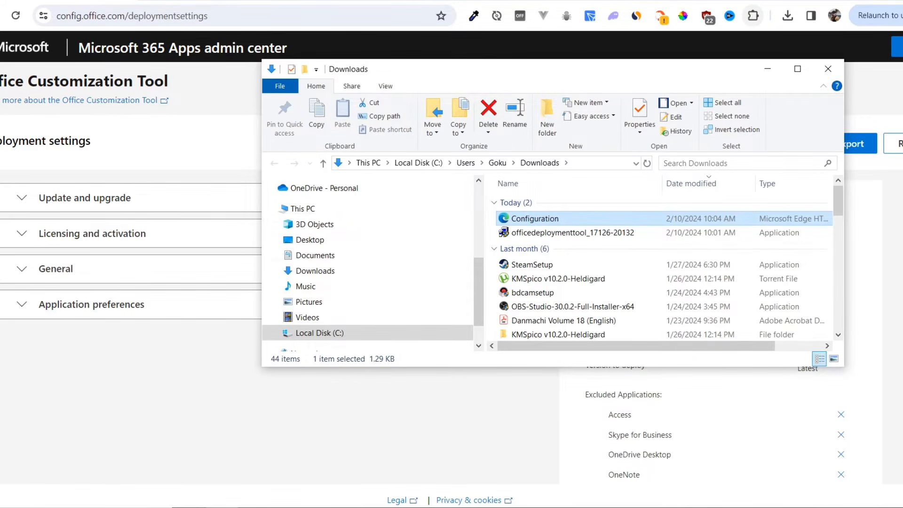
{"action": "right_click", "coordinate": [492, 214]}
{"action": "mouse_move", "coordinate": [536, 417]}
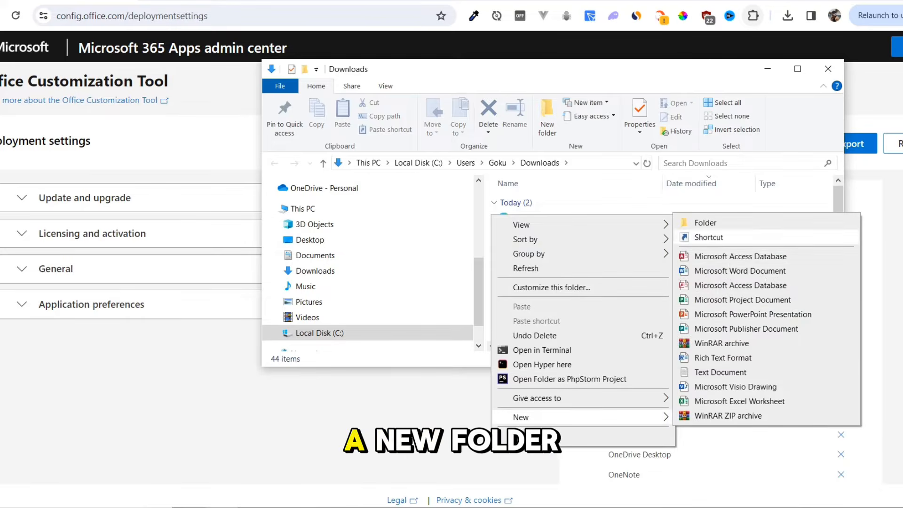
{"action": "left_click", "coordinate": [706, 223]}
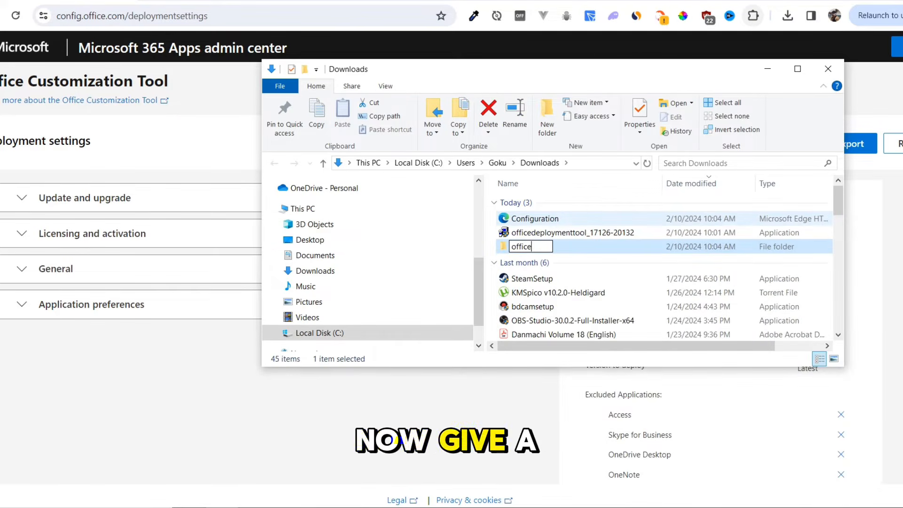
{"action": "key", "text": "Return"}
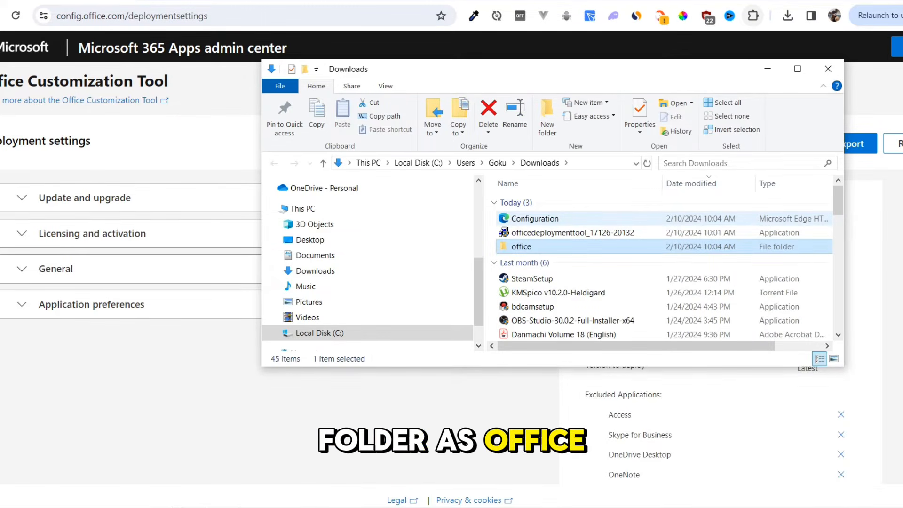
{"action": "left_click_drag", "start_coordinate": [487, 212], "coordinate": [527, 248]}
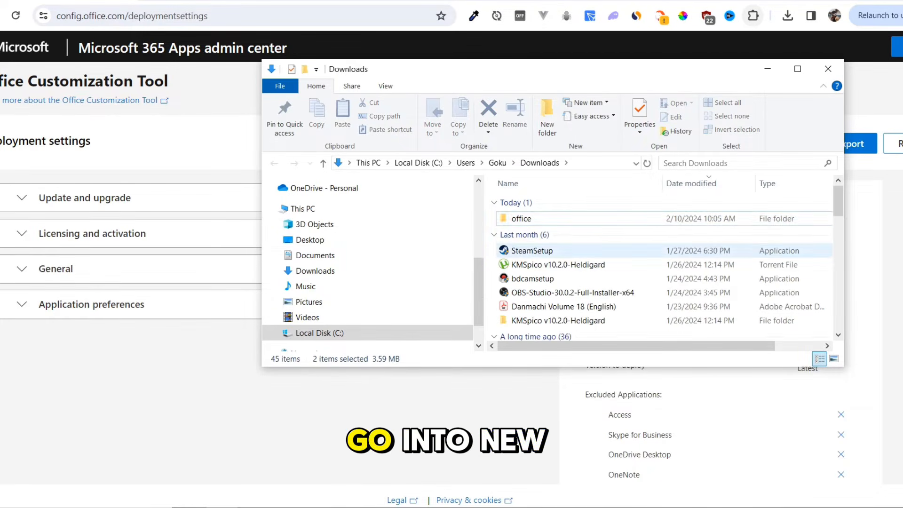
{"action": "double_click", "coordinate": [536, 219]}
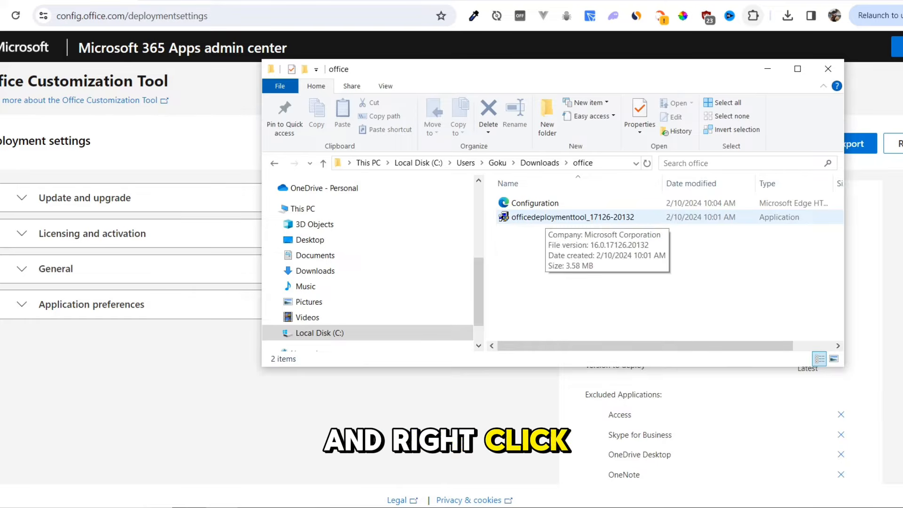
{"action": "left_click", "coordinate": [541, 217]}
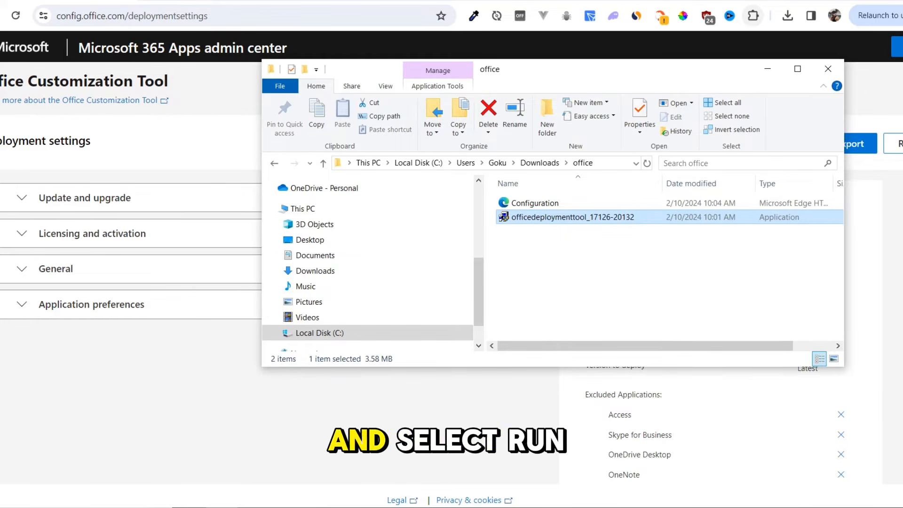
{"action": "right_click", "coordinate": [545, 217]}
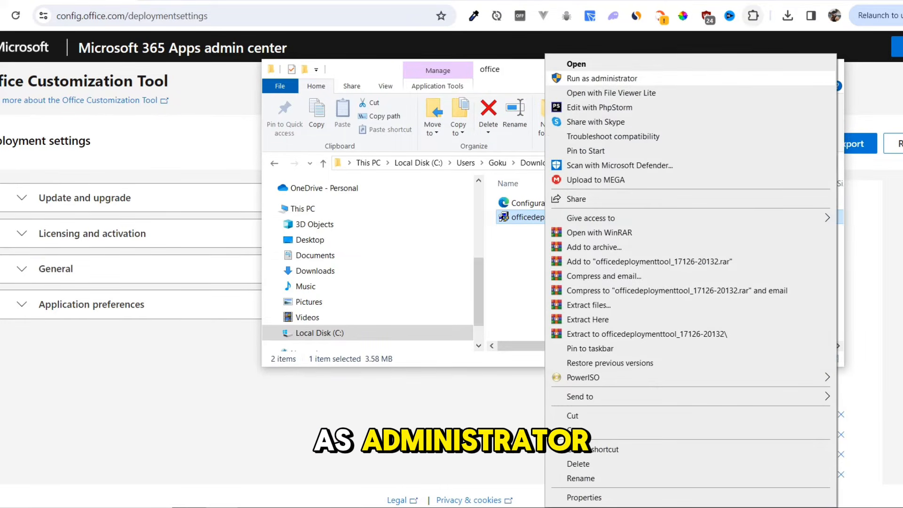
{"action": "left_click", "coordinate": [573, 79]}
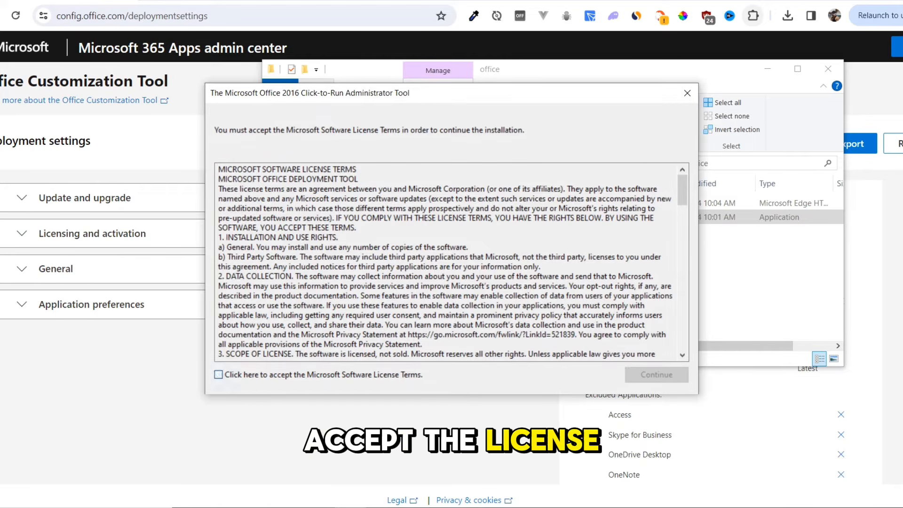
{"action": "left_click", "coordinate": [219, 375]}
{"action": "left_click", "coordinate": [656, 375]}
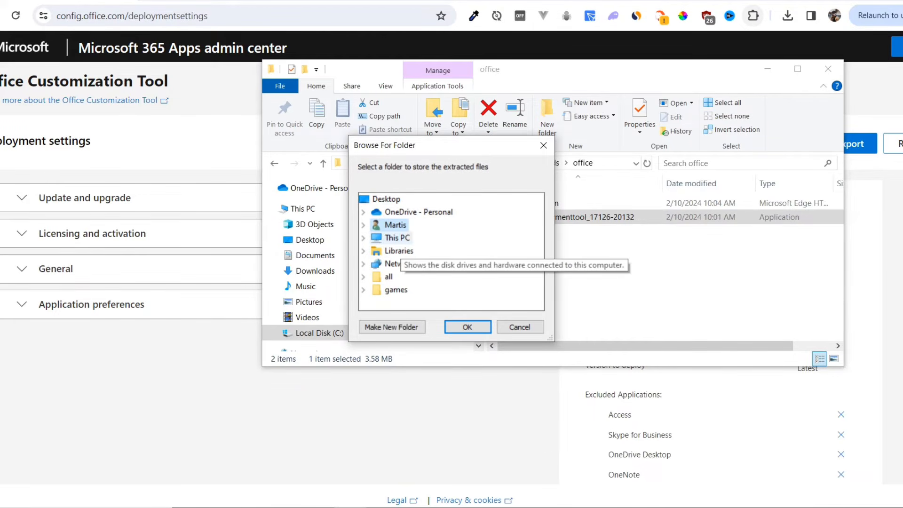
Step: Extract the deployment tool's files into the office folder inside Downloads
{"action": "left_click", "coordinate": [363, 251]}
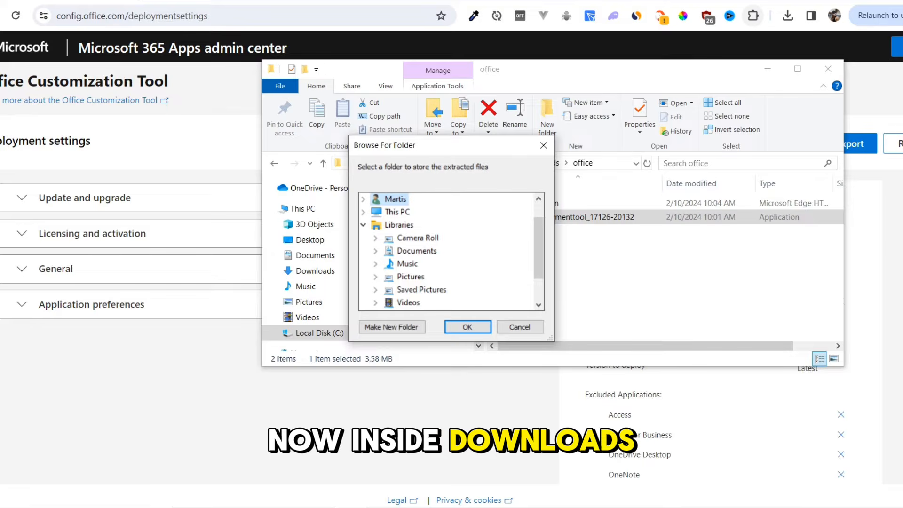
{"action": "left_click", "coordinate": [363, 224]}
{"action": "left_click", "coordinate": [363, 224]}
{"action": "left_click", "coordinate": [363, 199]}
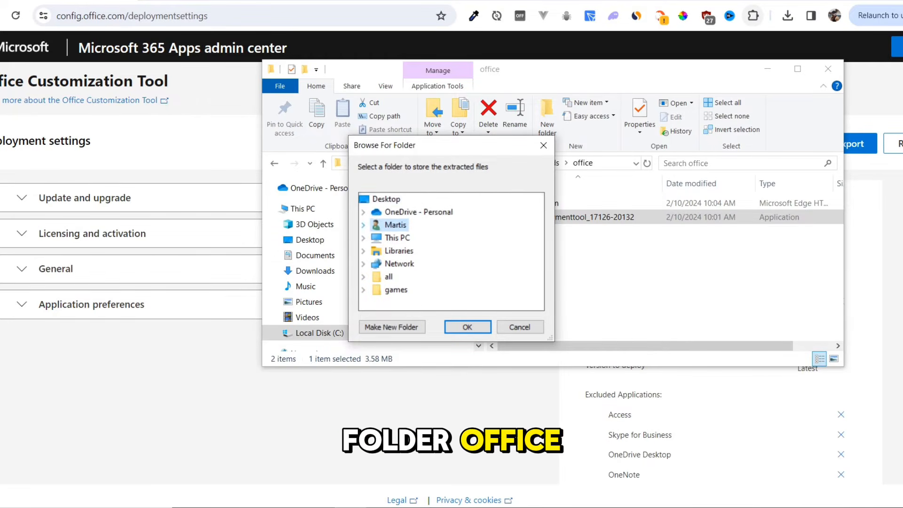
{"action": "left_click", "coordinate": [363, 238]}
{"action": "left_click", "coordinate": [414, 251]}
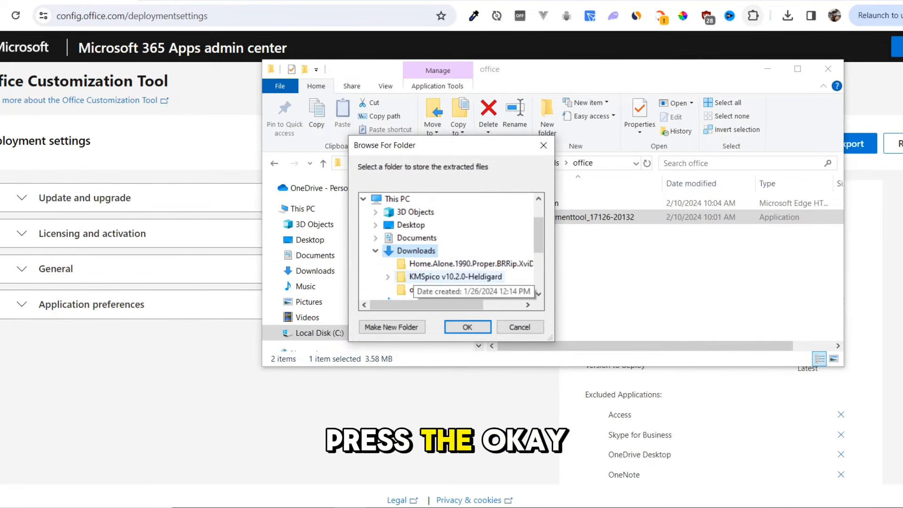
{"action": "left_click", "coordinate": [417, 290]}
{"action": "left_click", "coordinate": [467, 326]}
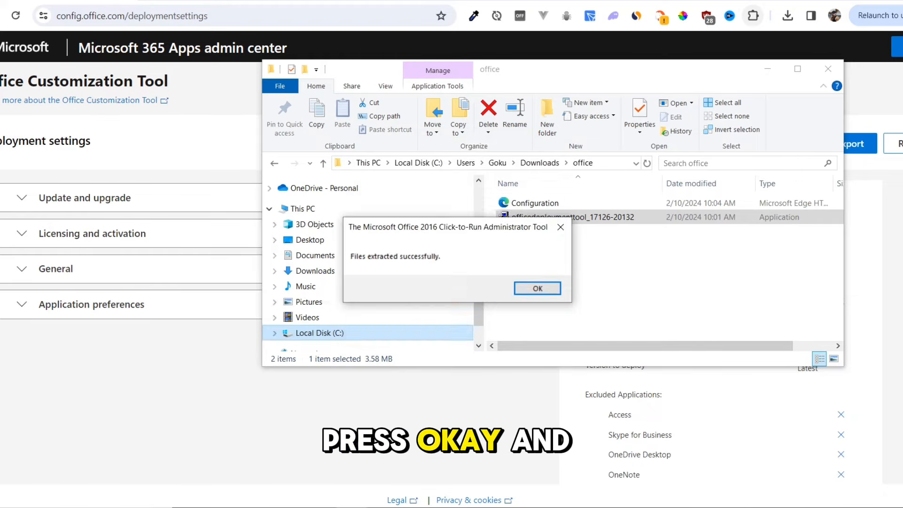
{"action": "left_click", "coordinate": [538, 288]}
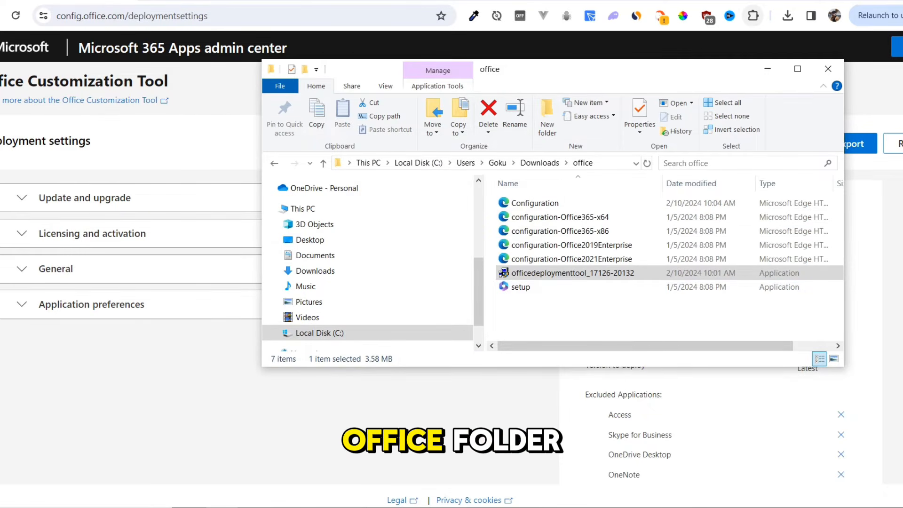
Step: Move the office folder from Downloads to the root of Local Disk (C:) and look for it there
{"action": "left_click", "coordinate": [274, 163]}
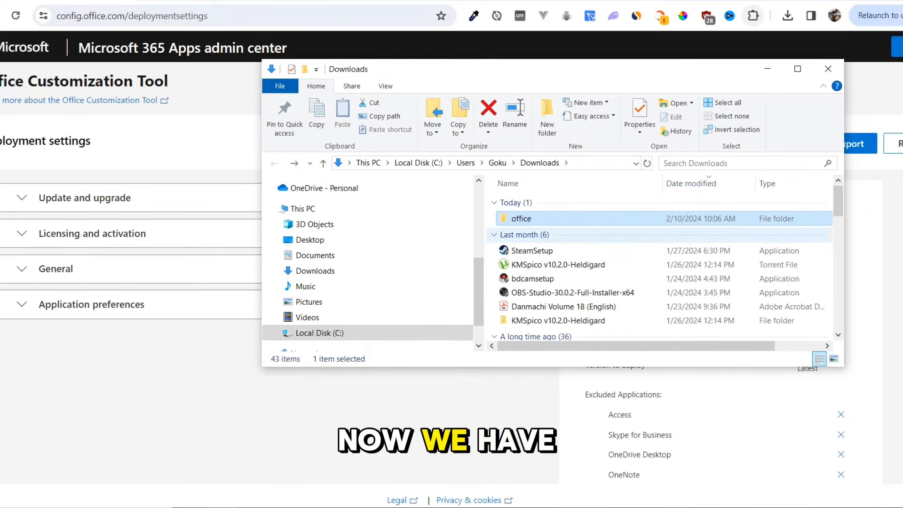
{"action": "left_click_drag", "start_coordinate": [521, 219], "coordinate": [417, 163]}
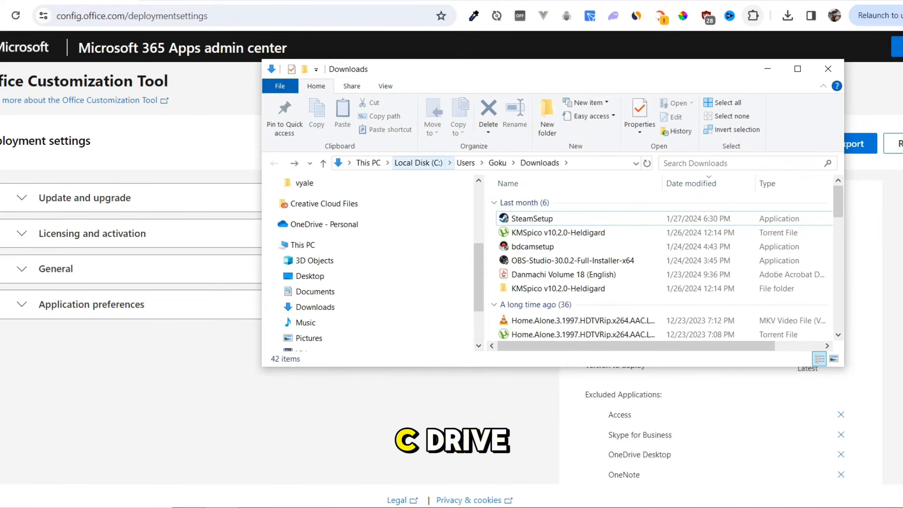
{"action": "left_click", "coordinate": [417, 163]}
{"action": "left_click_drag", "start_coordinate": [837, 277], "coordinate": [838, 302]}
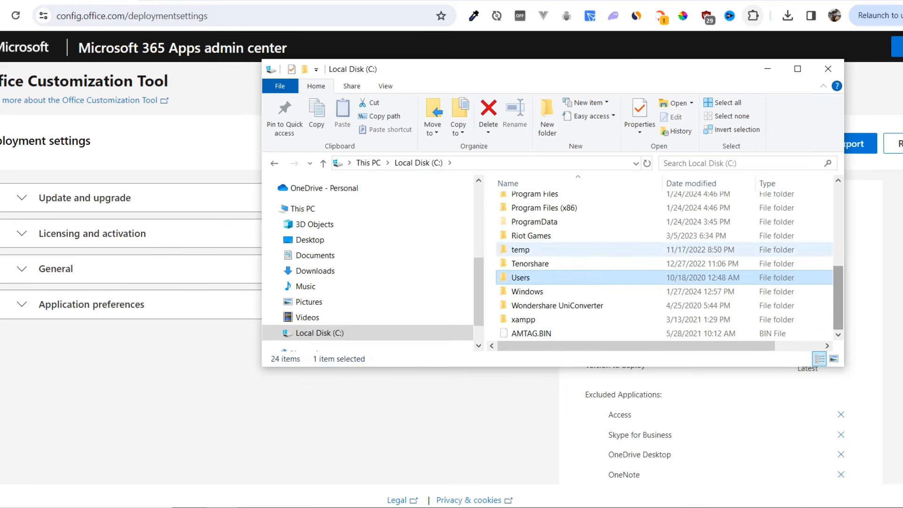
{"action": "left_click", "coordinate": [659, 235]}
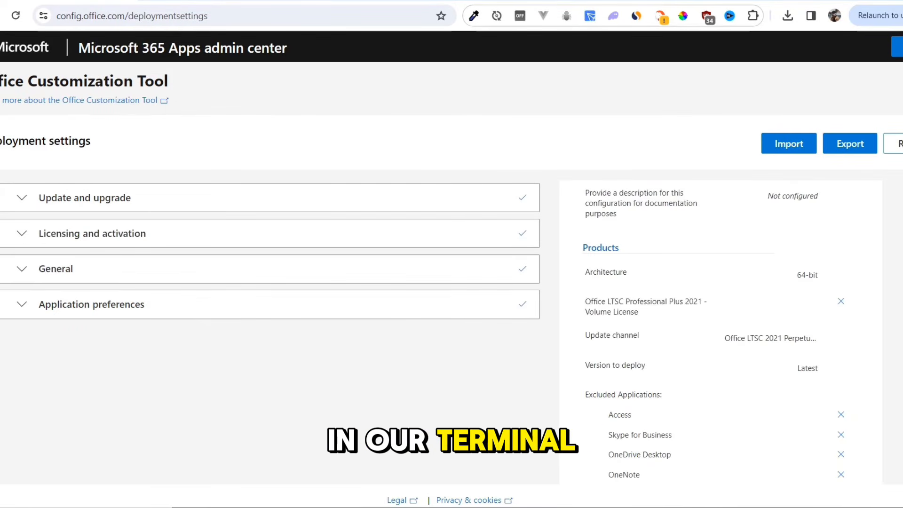
Step: Search Windows for cmd and start the best-match command prompt entry, MeshLabServer, as administrator
{"action": "key", "text": "super"}
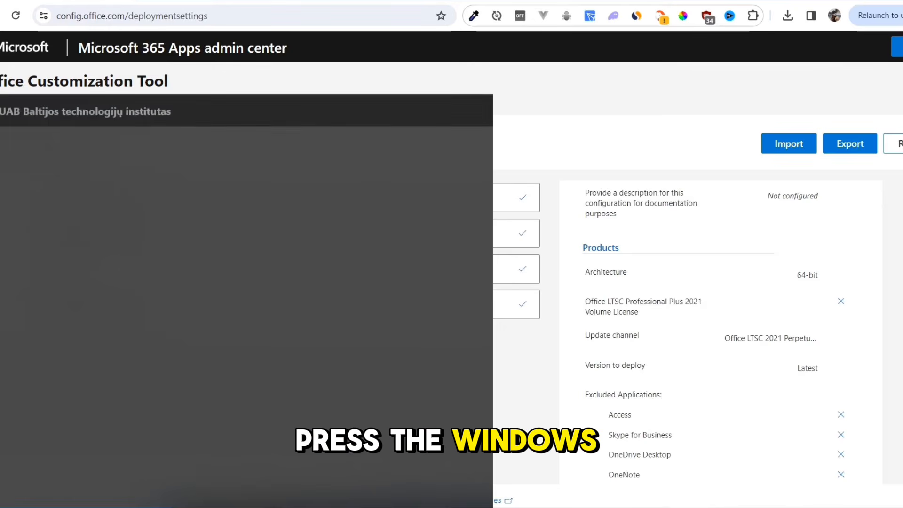
{"action": "type", "text": "cm"}
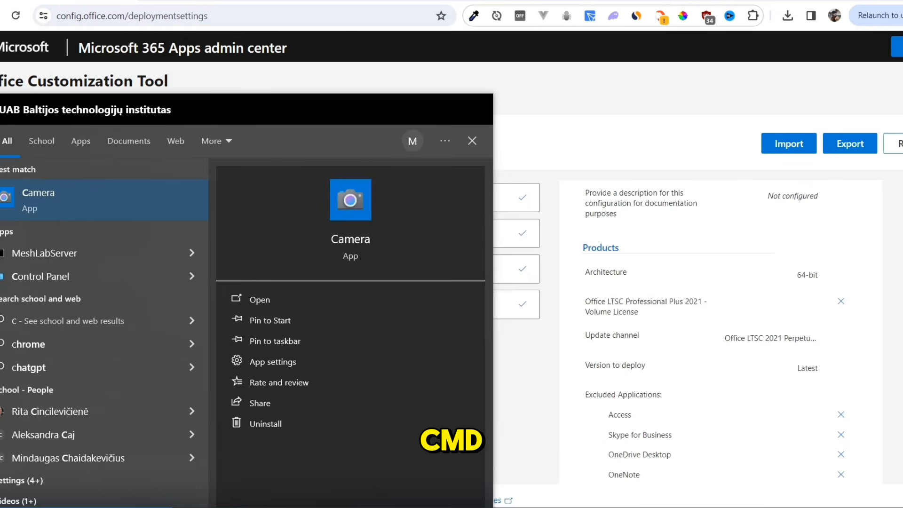
{"action": "type", "text": "d"}
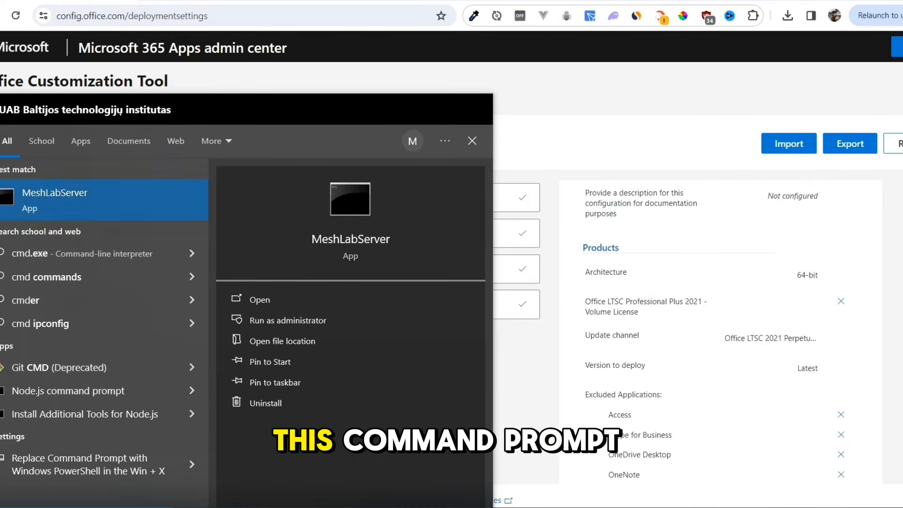
{"action": "right_click", "coordinate": [65, 197]}
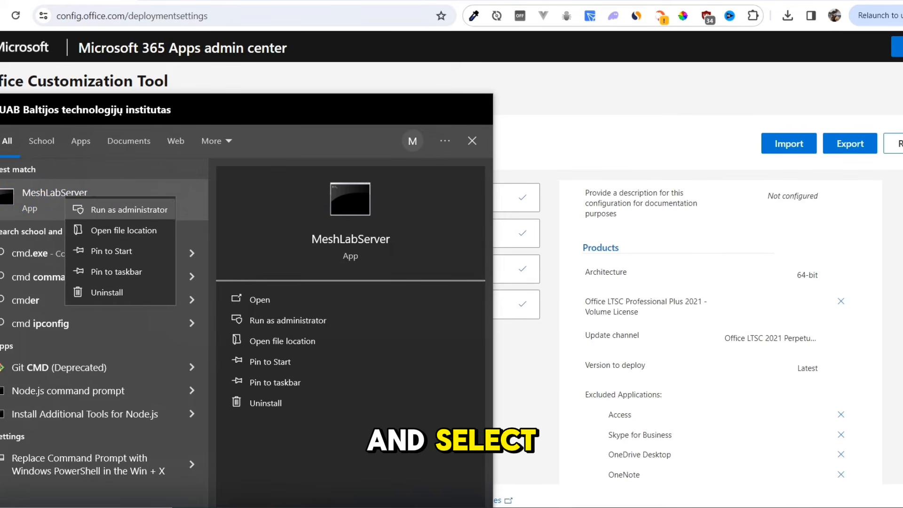
{"action": "left_click", "coordinate": [124, 209]}
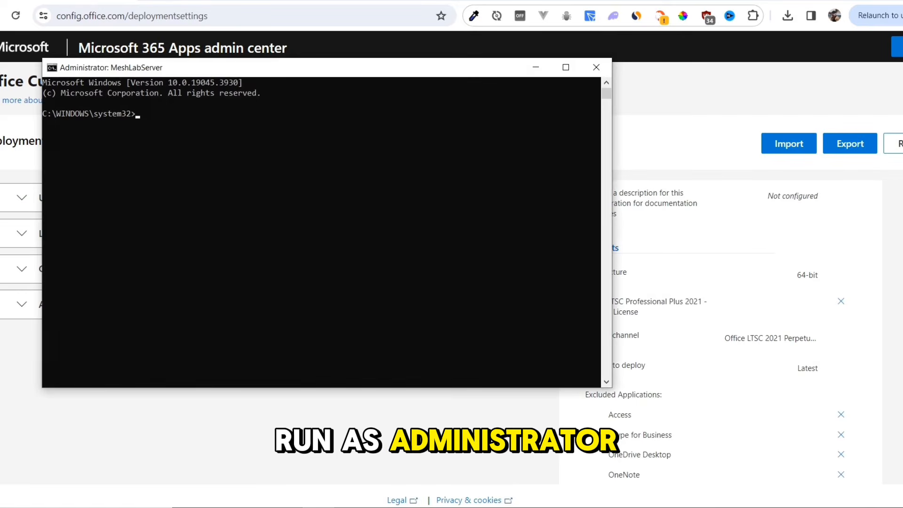
Step: Change to the c:\office directory and run setup /configure configuration.xml to install Office
{"action": "type", "text": "cd c:\\office"}
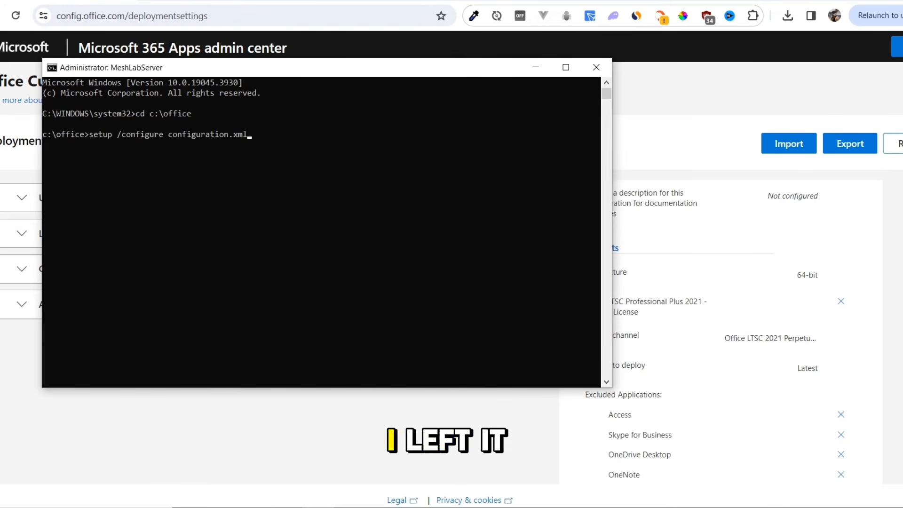
{"action": "key", "text": "Return"}
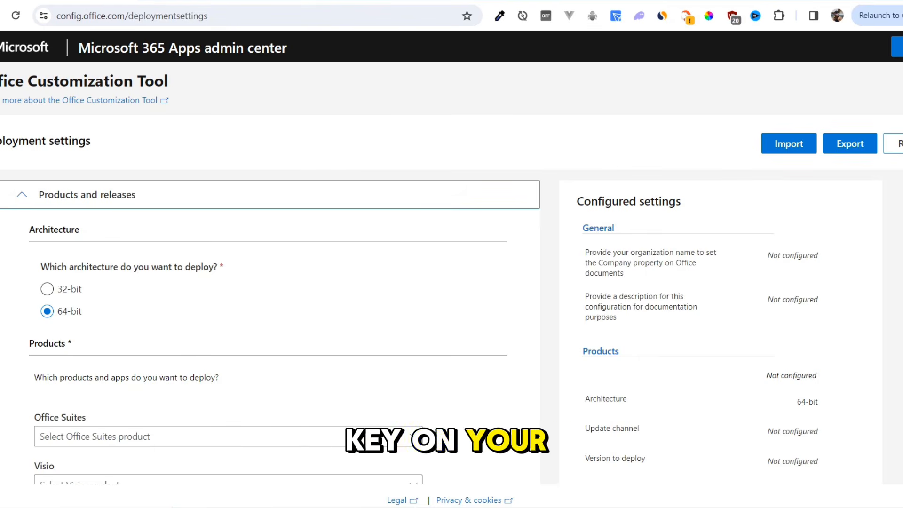
Step: Search Windows for the installed Excel app, using the search text exel, and close the search
{"action": "key", "text": "super"}
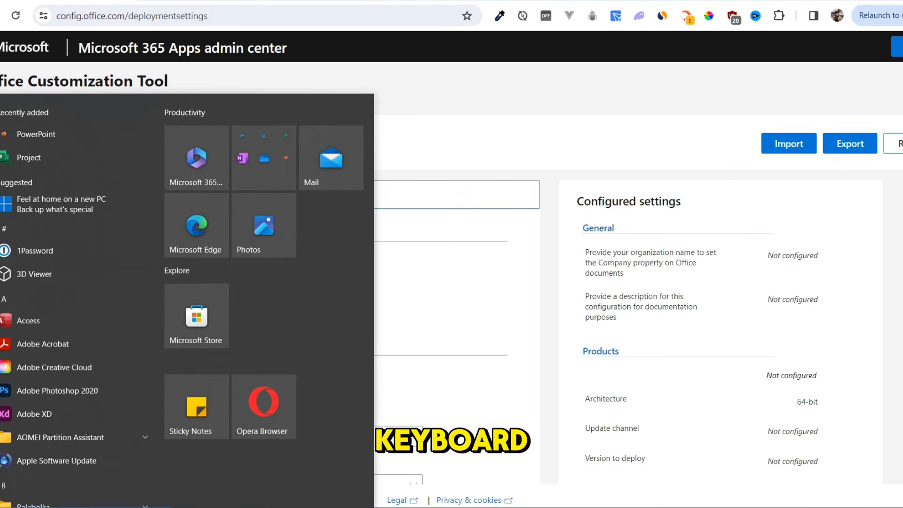
{"action": "type", "text": "exel"}
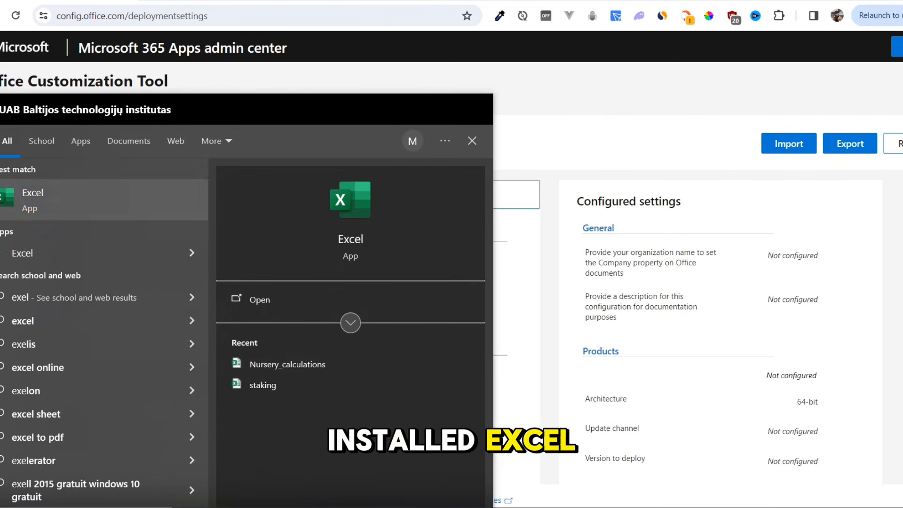
{"action": "key", "text": "Escape"}
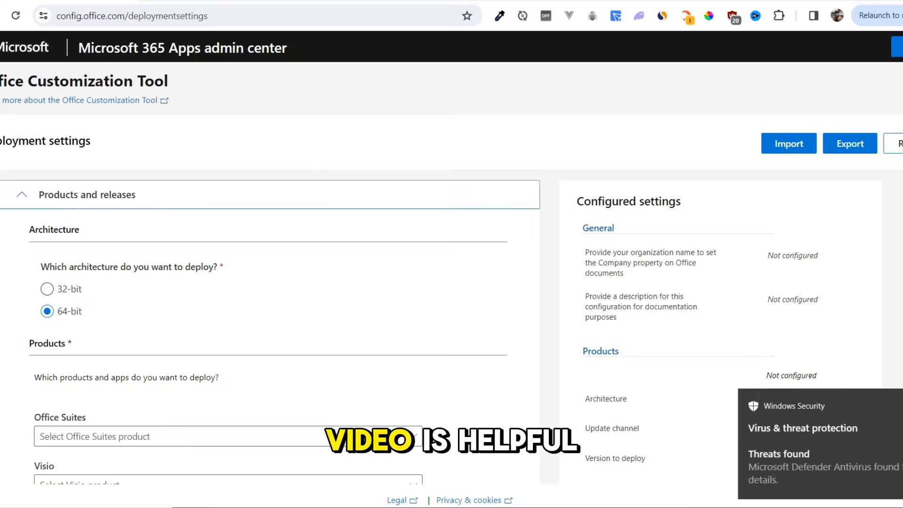